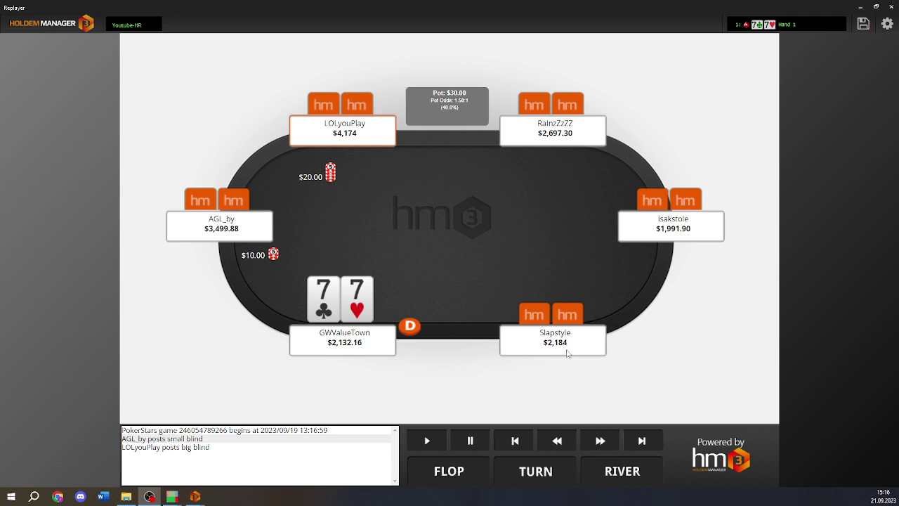
# Advance the replay of the pocket sevens hand action by action, from the blinds through the flop and turn to the river card.
pyautogui.click(606, 443)
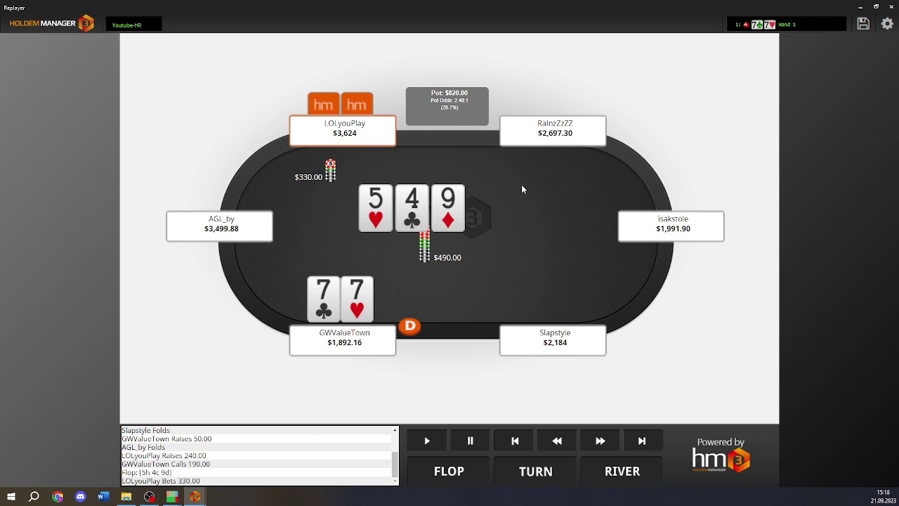
pyautogui.click(610, 444)
pyautogui.click(611, 445)
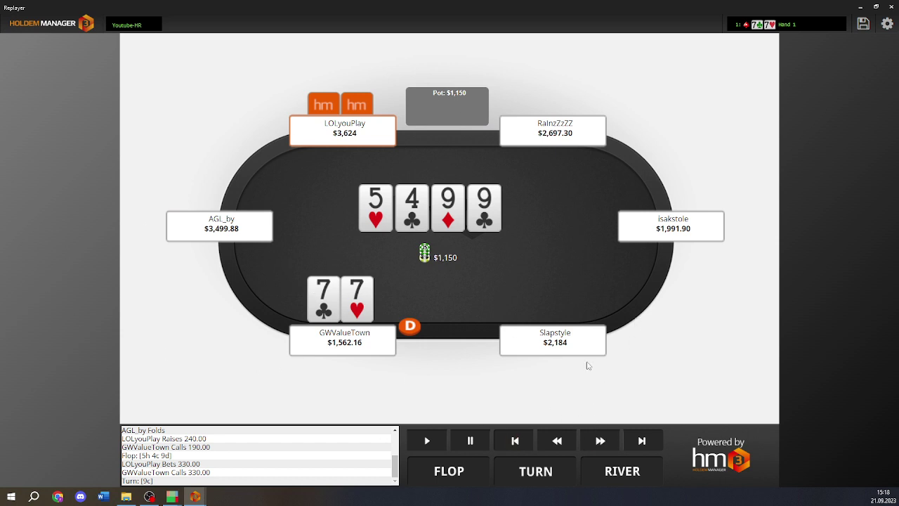
pyautogui.click(602, 441)
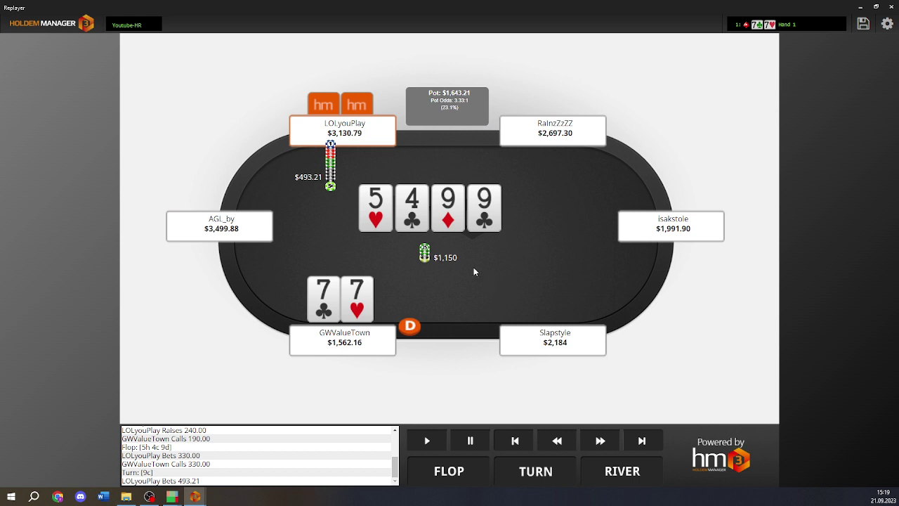
pyautogui.click(610, 445)
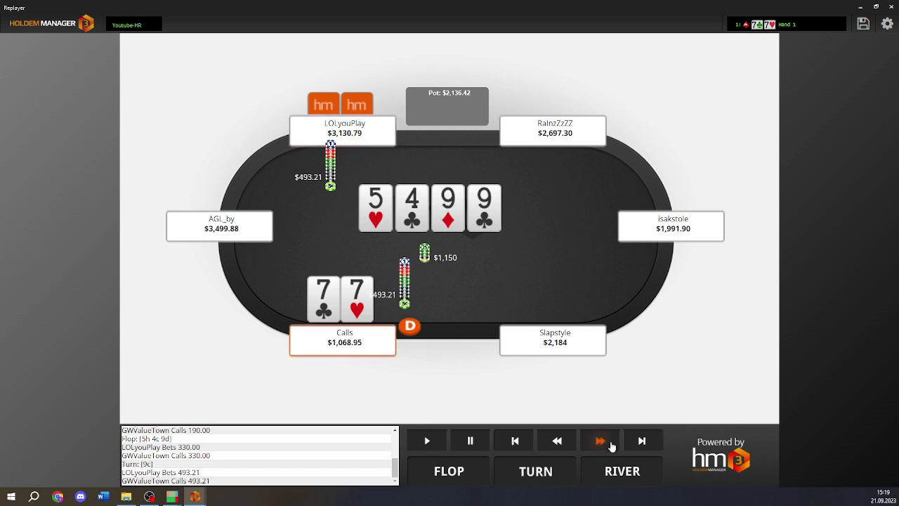
pyautogui.click(610, 445)
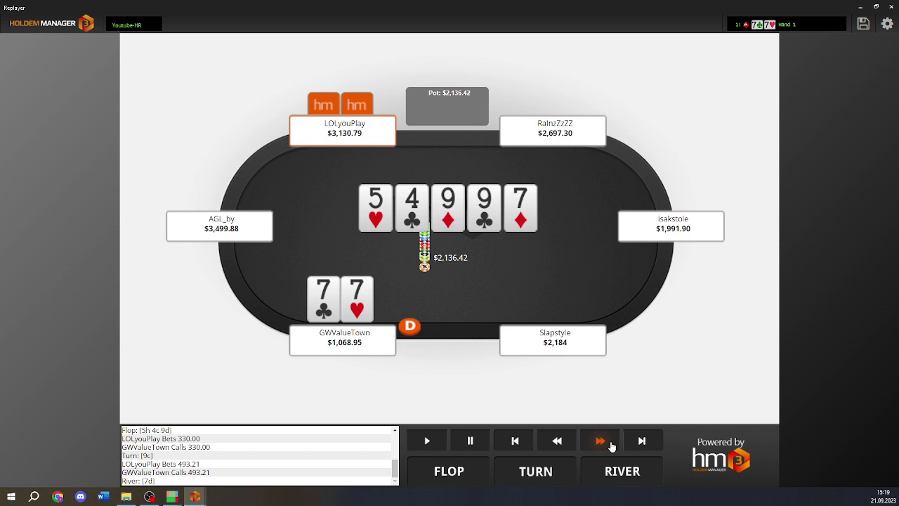
# Advance the pocket sevens hand through the river betting and showdown to the end of the hand.
pyautogui.click(609, 446)
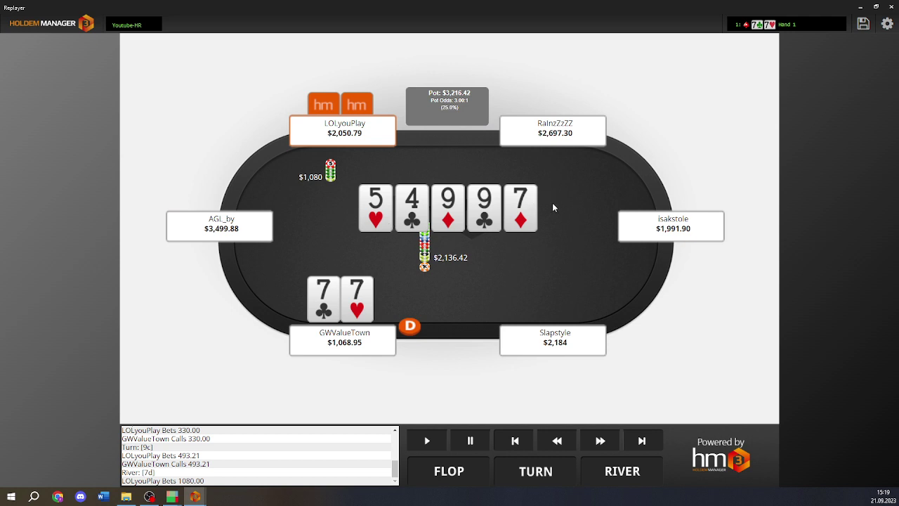
pyautogui.click(602, 441)
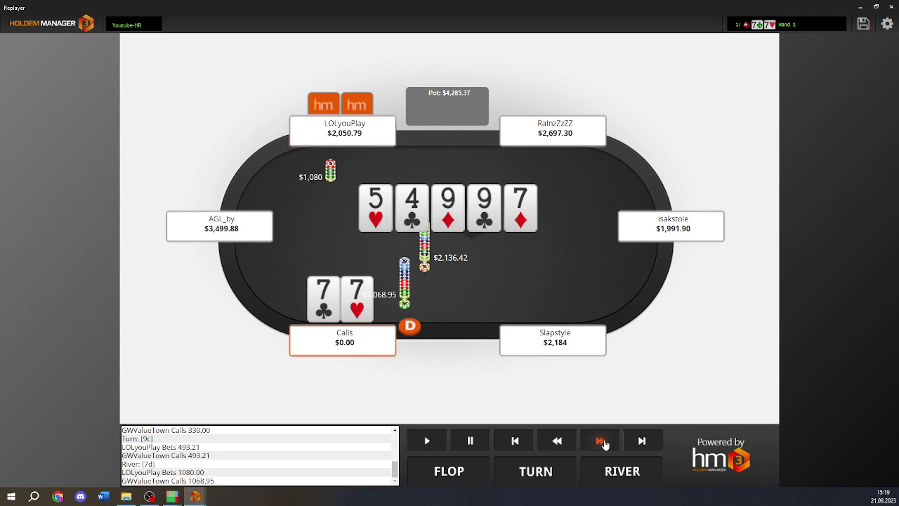
pyautogui.click(601, 441)
pyautogui.click(601, 441)
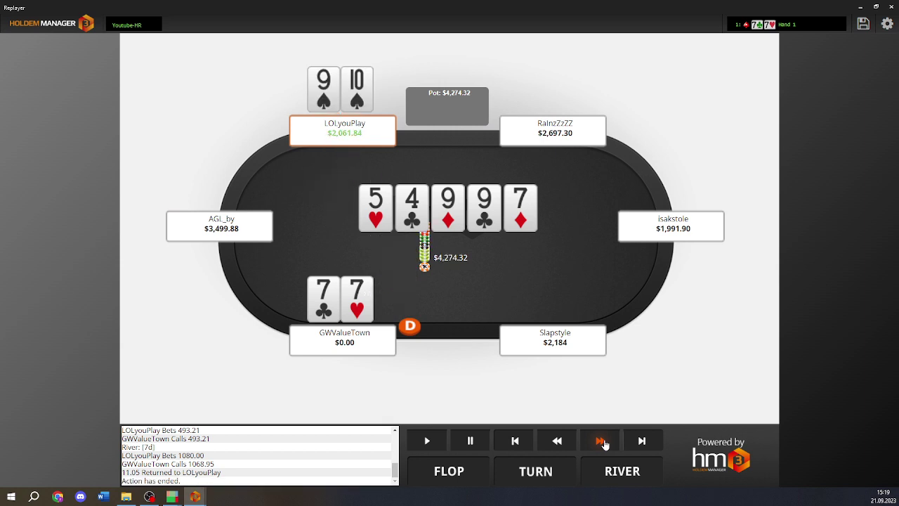
pyautogui.click(602, 441)
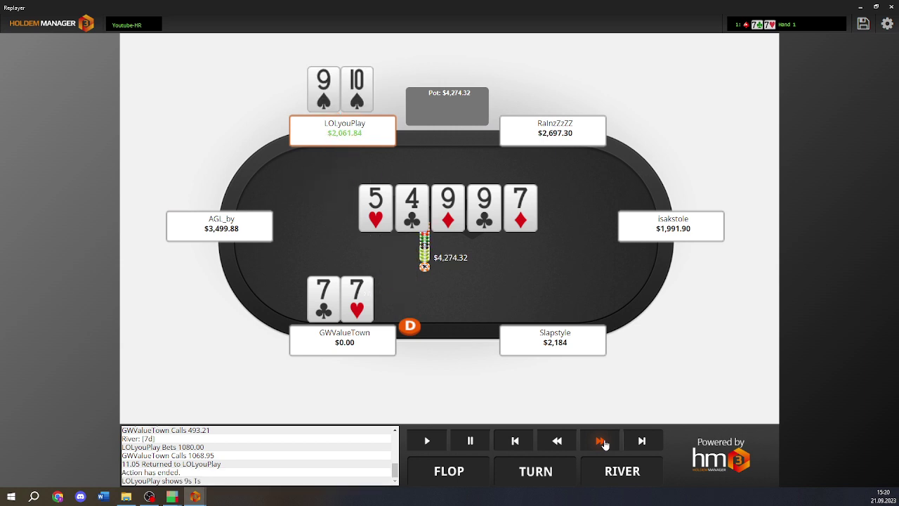
pyautogui.click(602, 441)
pyautogui.click(602, 441)
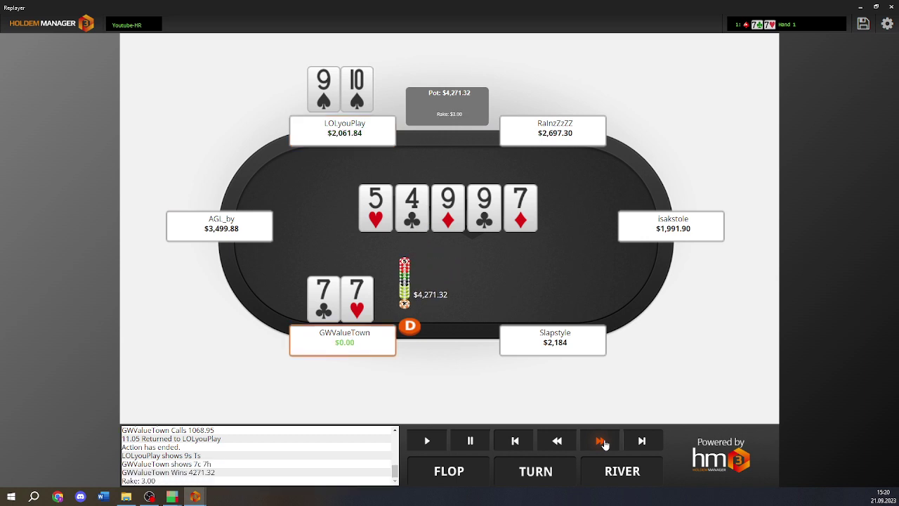
# Switch to the unnamed PioViewer simulation and show the in-position response to the BET 172 (74.8%) flop bet.
pyautogui.moveTo(176, 499)
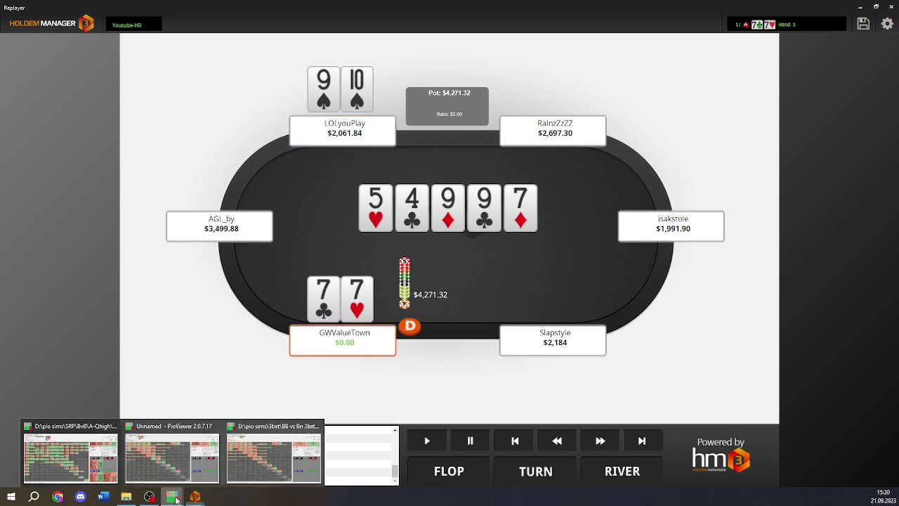
pyautogui.click(174, 449)
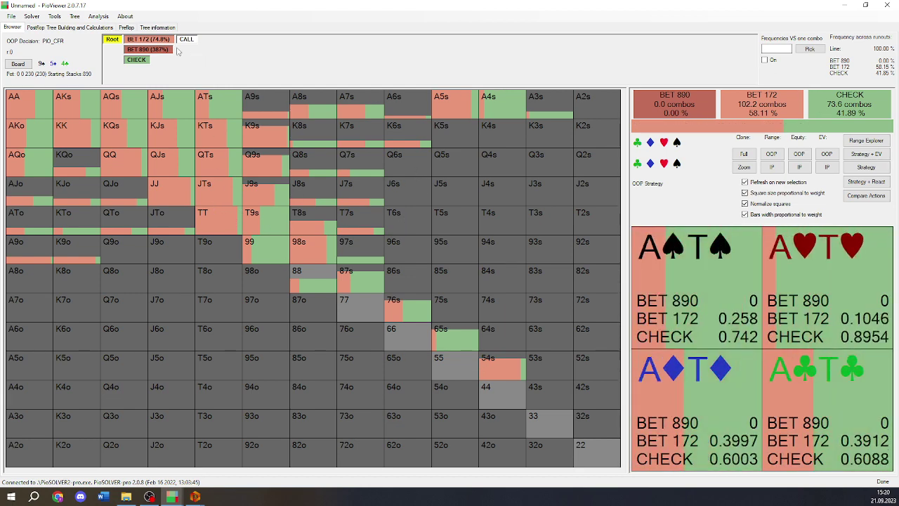
pyautogui.click(143, 40)
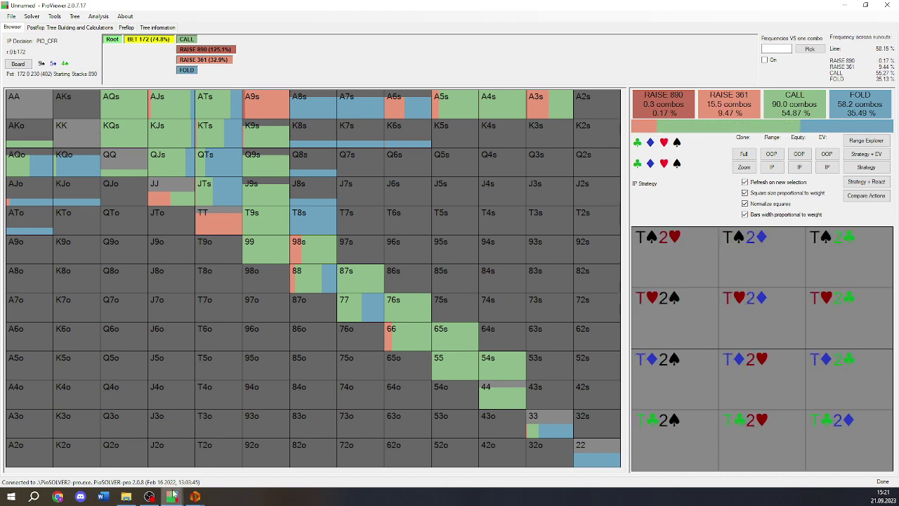
# Switch to the BB vs Bn 3bet 50% PioViewer simulation and show the in-position response to the BET 115 flop bet.
pyautogui.moveTo(173, 497)
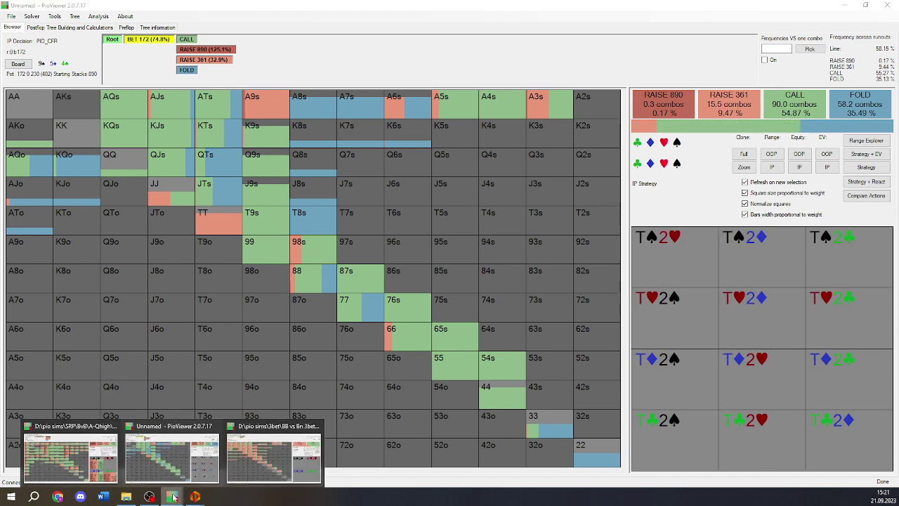
pyautogui.click(245, 459)
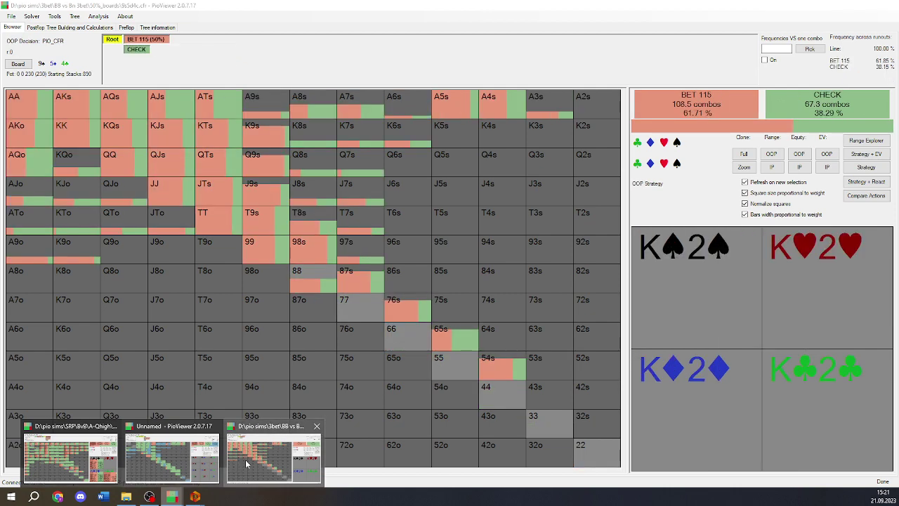
pyautogui.click(158, 40)
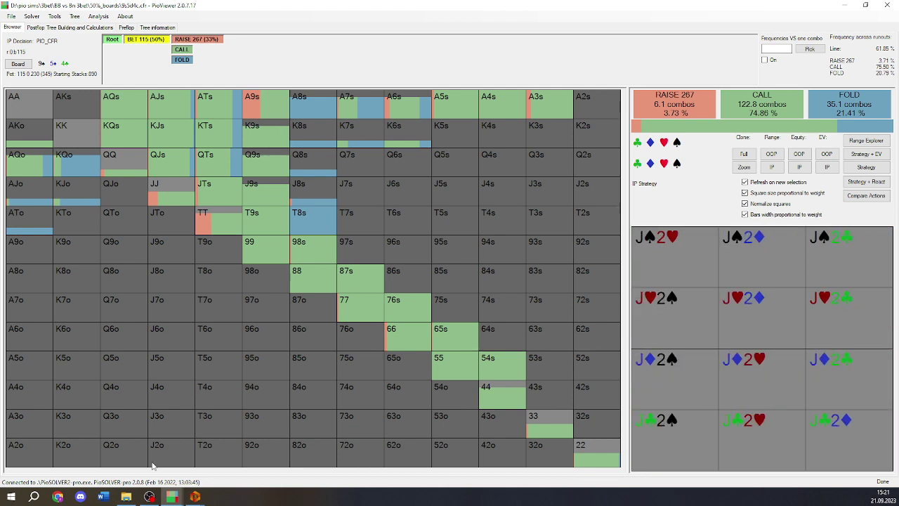
# Return to the unnamed simulation, follow the flop CALL, and choose the 9♣ turn to show the out-of-position strategy.
pyautogui.moveTo(167, 495)
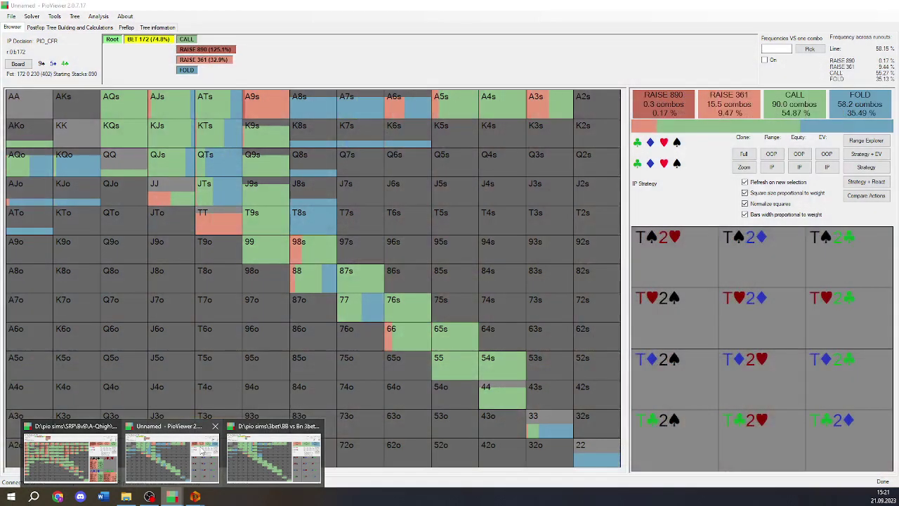
pyautogui.click(202, 452)
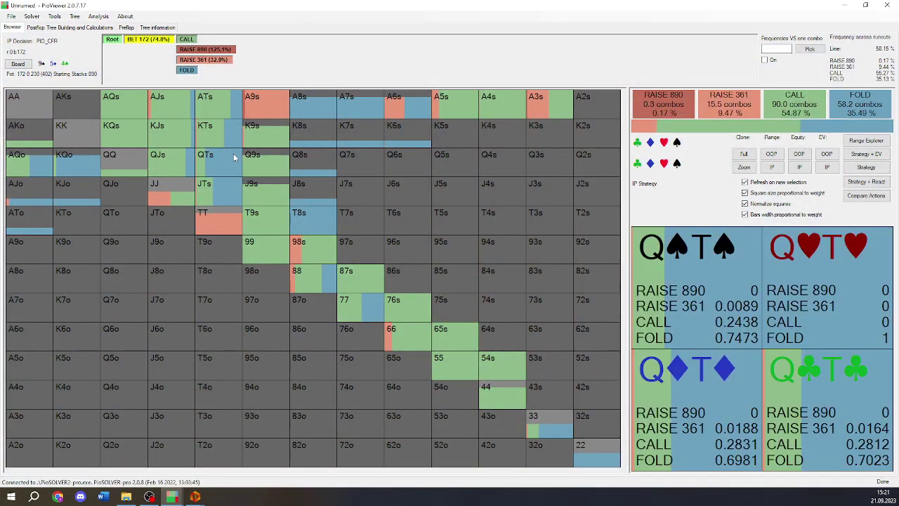
pyautogui.click(188, 40)
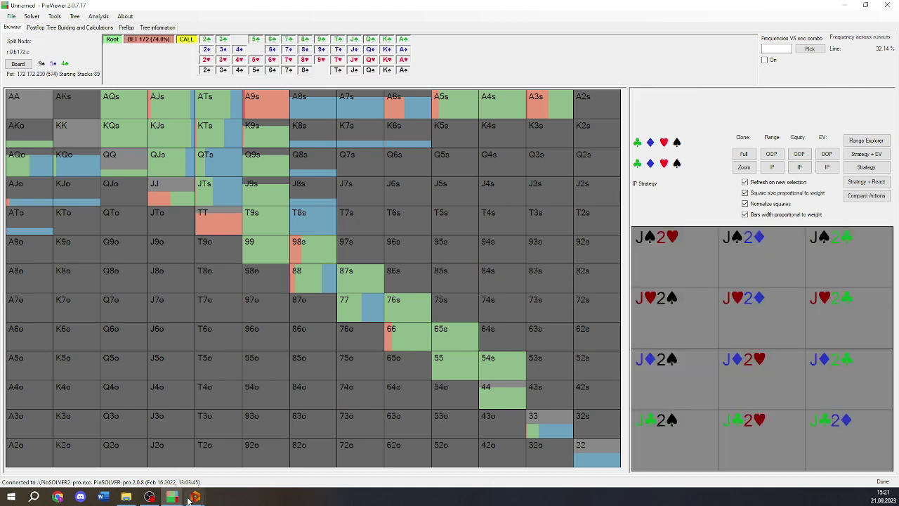
pyautogui.moveTo(195, 496)
pyautogui.click(245, 460)
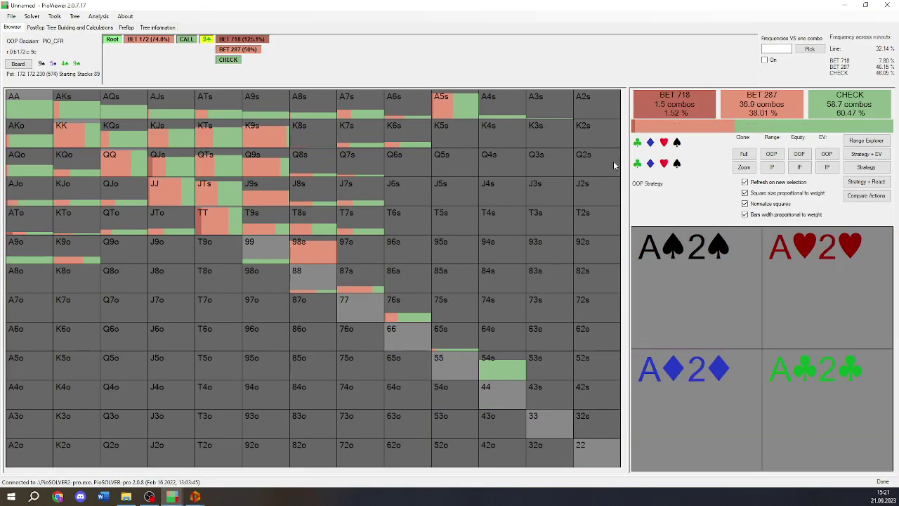
# Follow the BET 287 (50%) and CALL line on the turn, choose the 7♥ river, and show the response to BET 431.
pyautogui.click(247, 50)
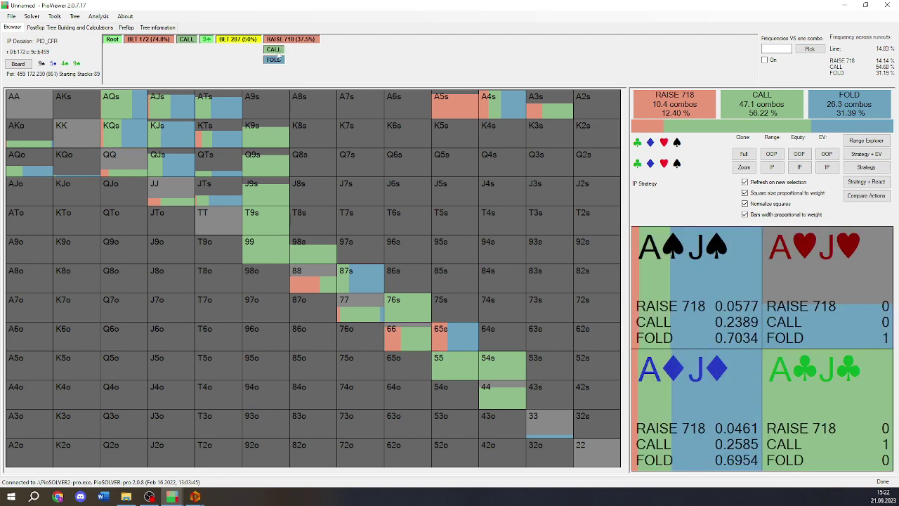
pyautogui.click(275, 51)
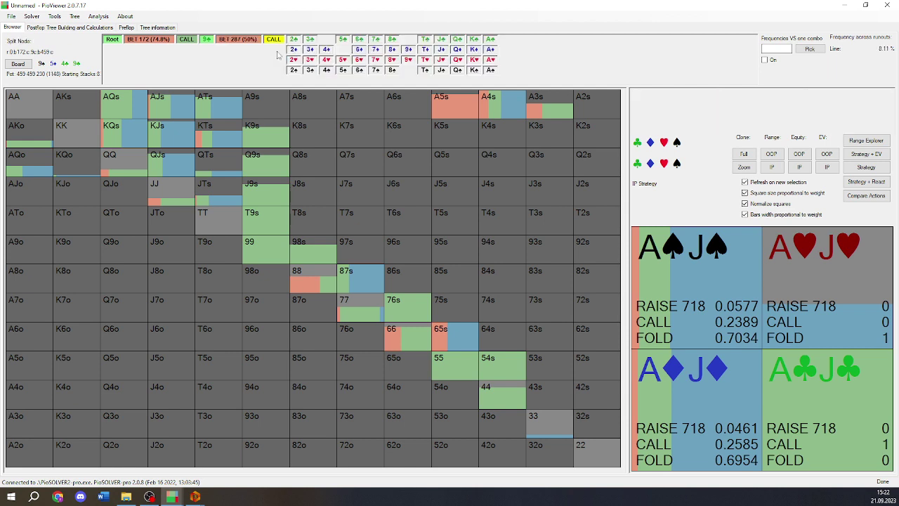
pyautogui.click(375, 60)
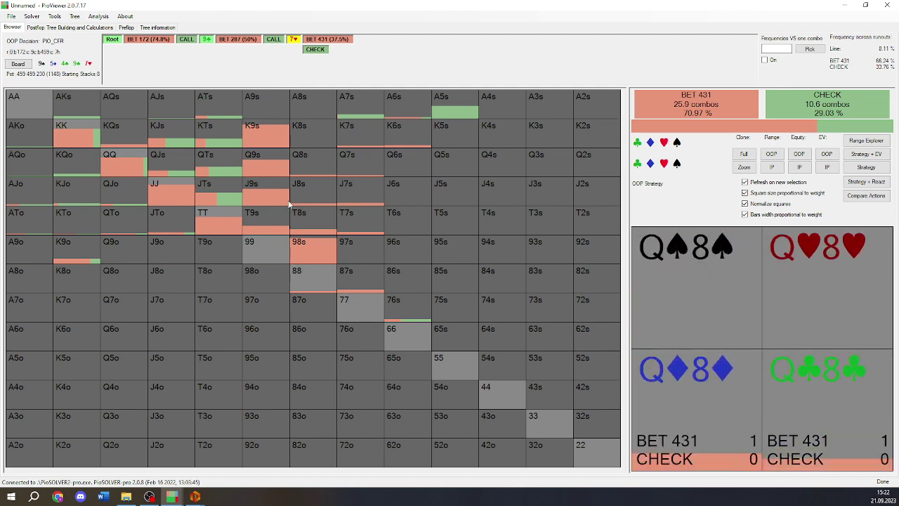
pyautogui.click(329, 39)
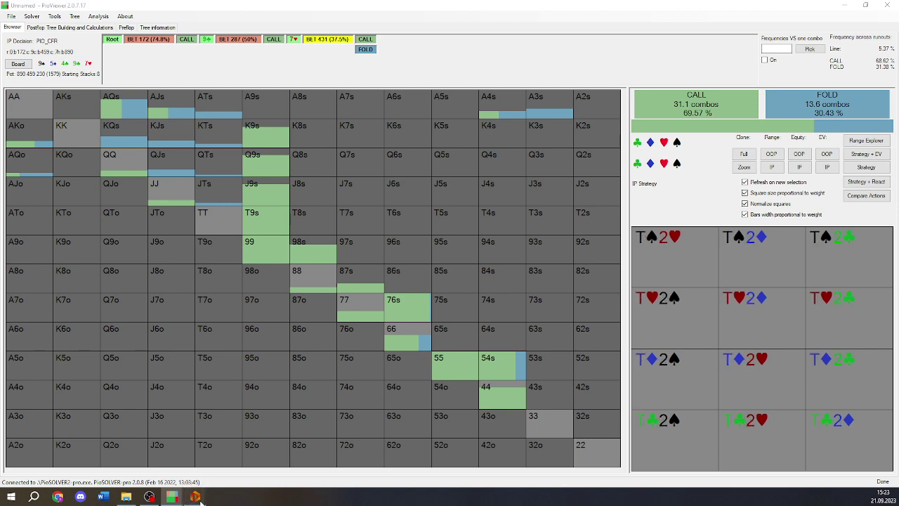
# Switch back to the Holdem Manager Replayer and advance through the preflop action of the next hand, A♠ 3♦, to the flop.
pyautogui.moveTo(200, 498)
pyautogui.click(273, 437)
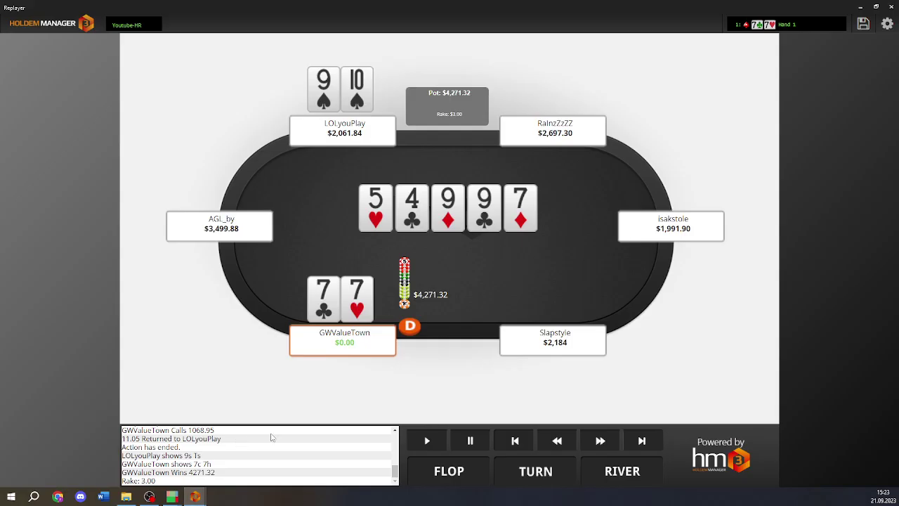
pyautogui.click(597, 442)
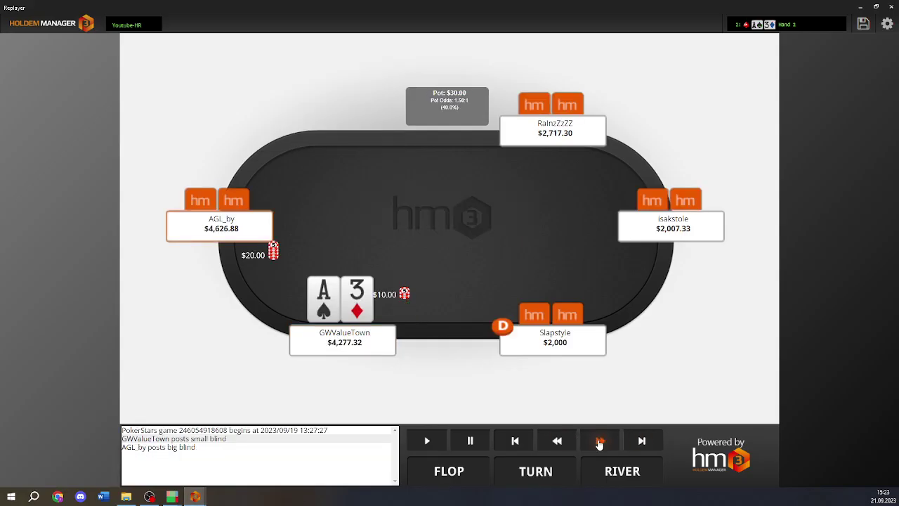
pyautogui.click(599, 442)
pyautogui.click(599, 441)
pyautogui.click(599, 441)
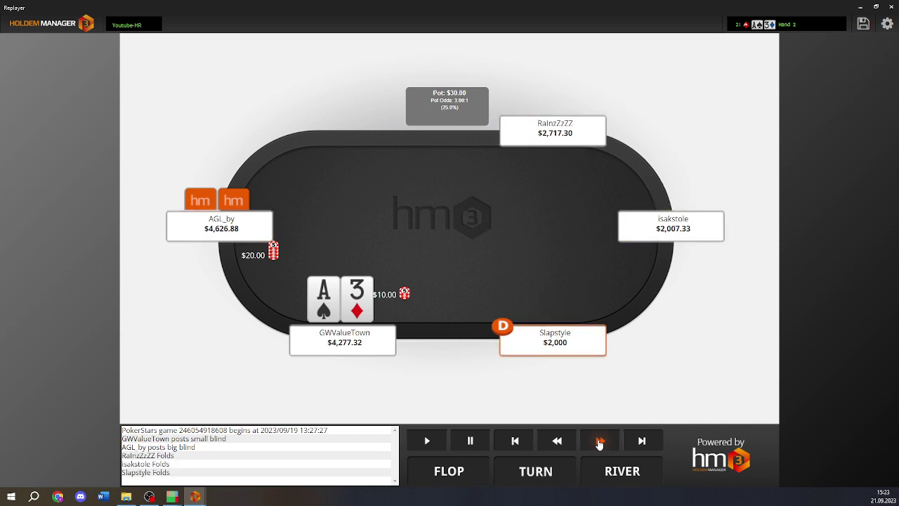
pyautogui.click(599, 441)
pyautogui.click(599, 441)
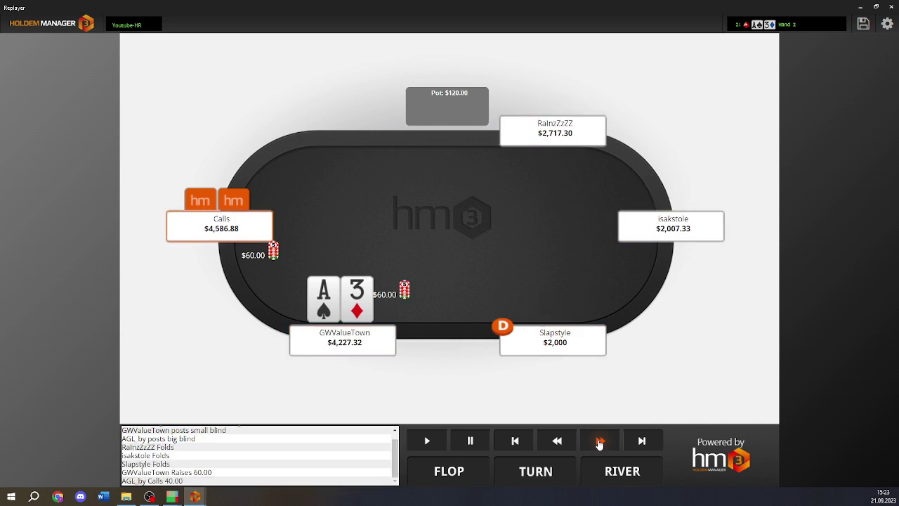
pyautogui.click(600, 441)
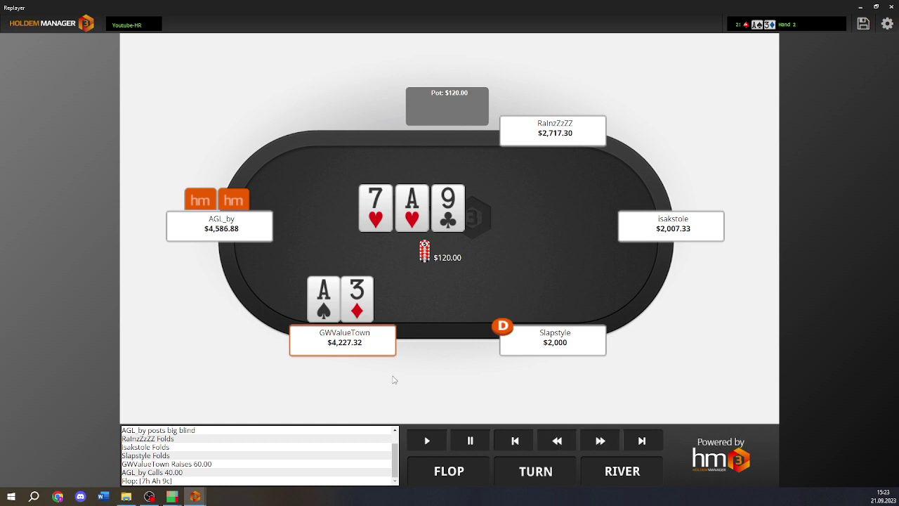
# Advance the A♠ 3♦ hand through the flop bet and call to the turn card.
pyautogui.click(610, 441)
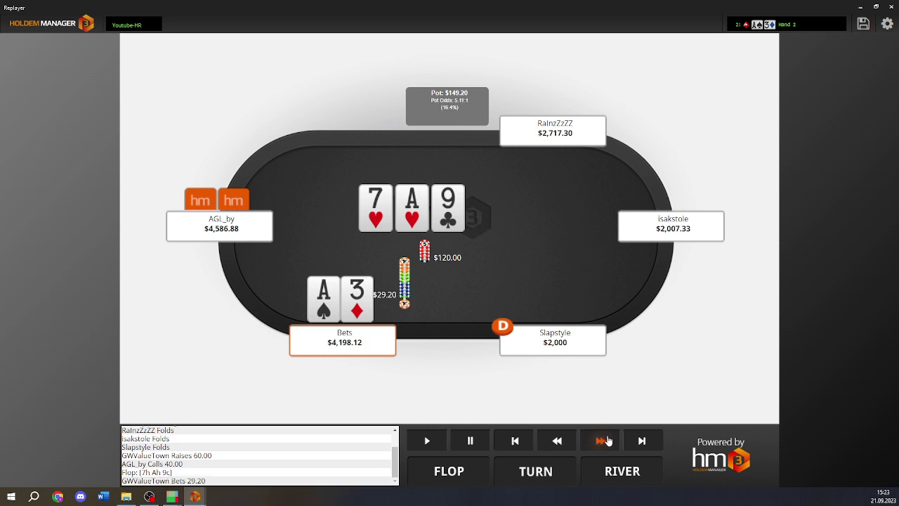
pyautogui.click(605, 441)
pyautogui.click(602, 442)
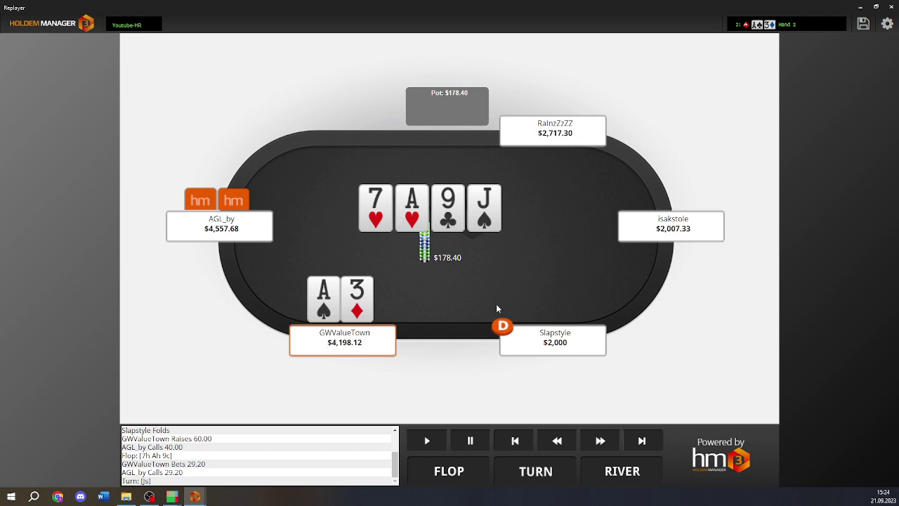
# Advance the A♠ 3♦ hand through the turn check, bet and call to the river card.
pyautogui.click(603, 441)
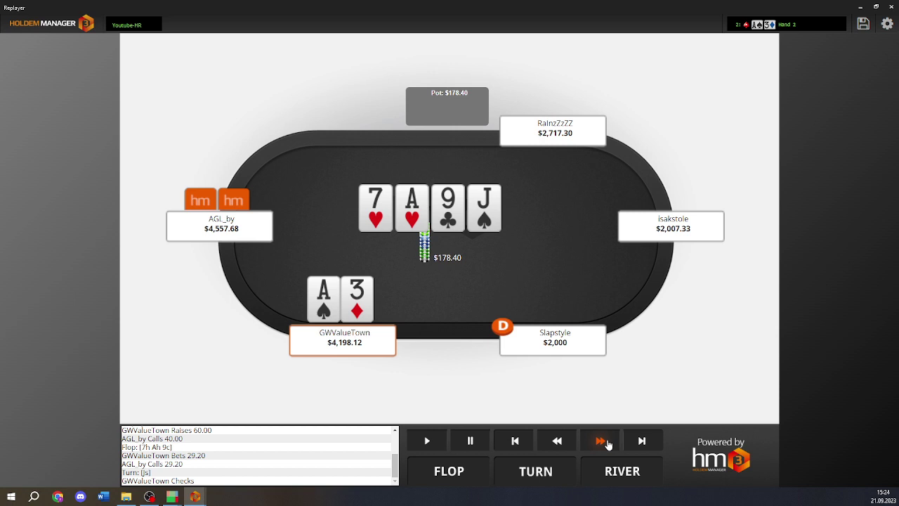
pyautogui.click(602, 441)
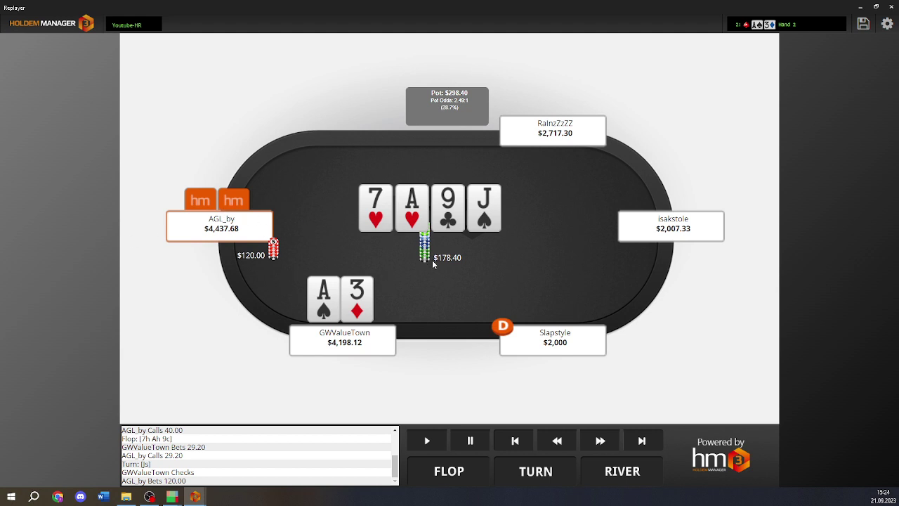
pyautogui.click(604, 442)
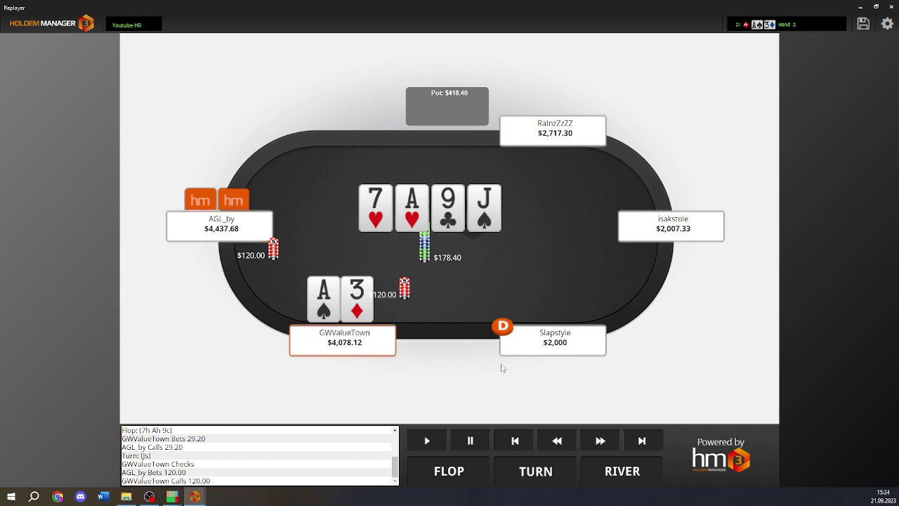
pyautogui.click(603, 442)
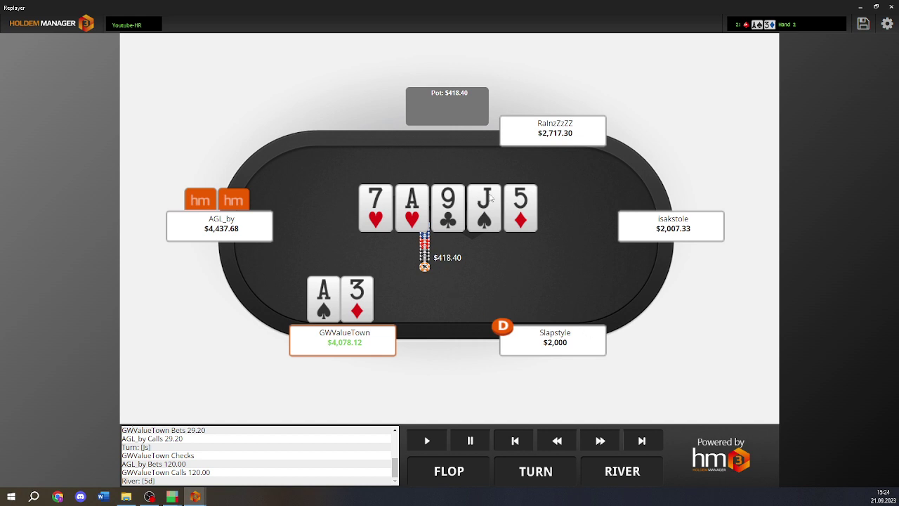
# Advance the A♠ 3♦ hand through the river check, bet and call to the showdown.
pyautogui.click(599, 442)
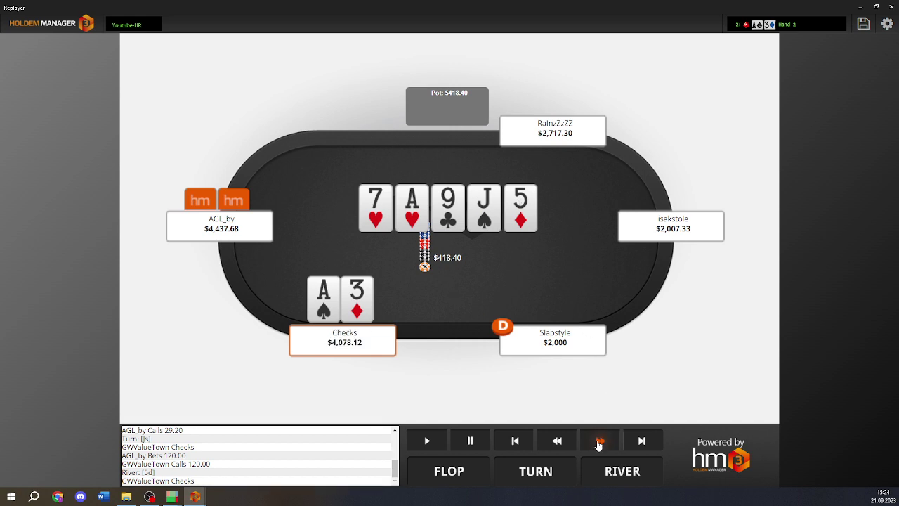
pyautogui.click(599, 443)
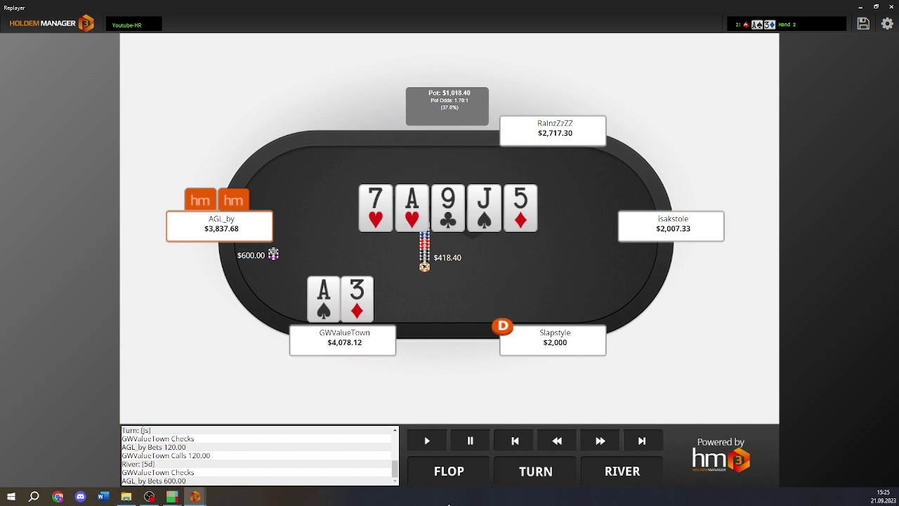
pyautogui.click(613, 440)
pyautogui.click(613, 440)
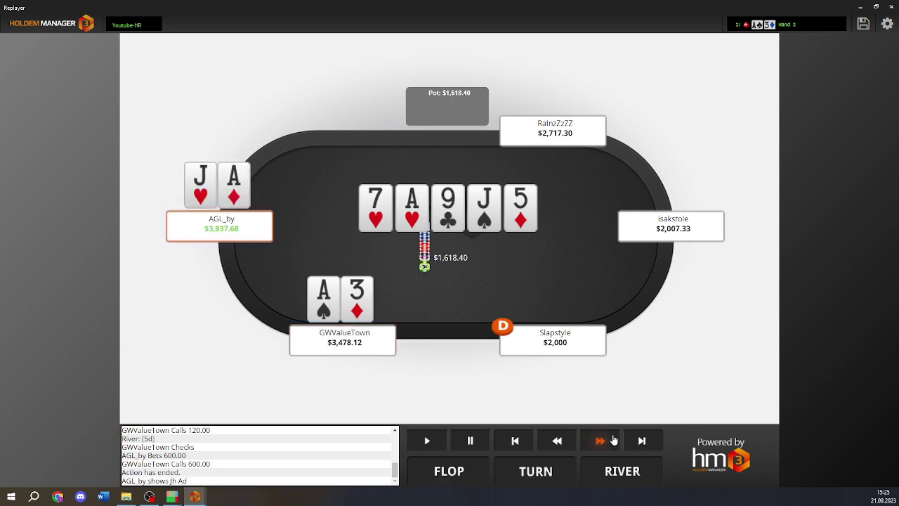
# Switch to the A♥ 9♣ 7♥ simulation in PioViewer and follow BET 15 (25%) and CALL to the J♠ turn.
pyautogui.moveTo(172, 497)
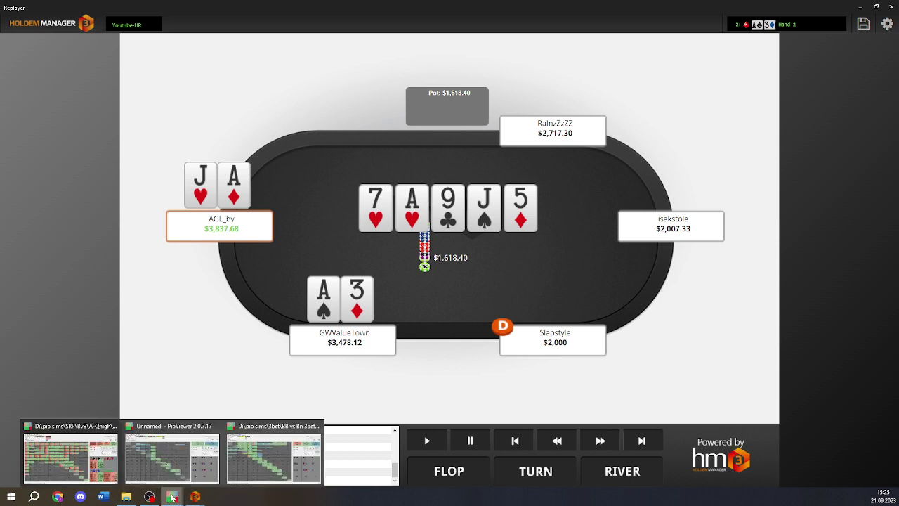
pyautogui.click(25, 460)
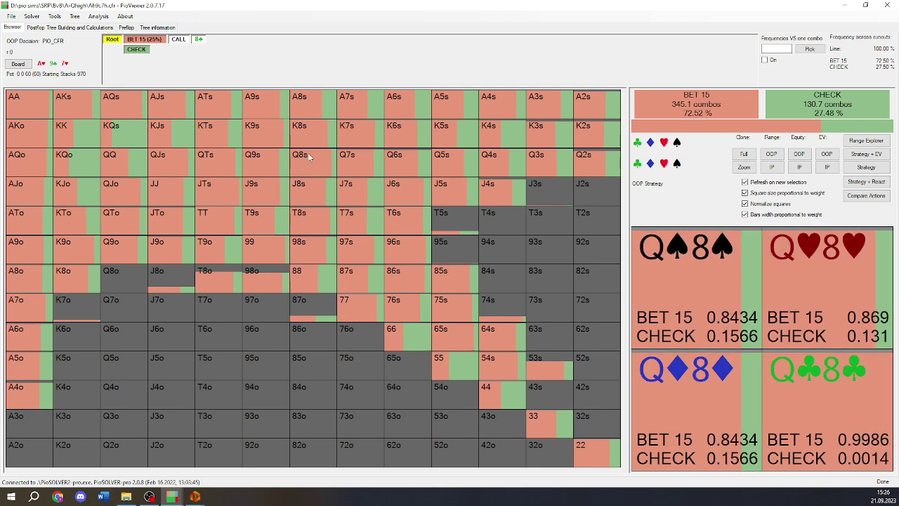
pyautogui.click(142, 41)
pyautogui.click(181, 40)
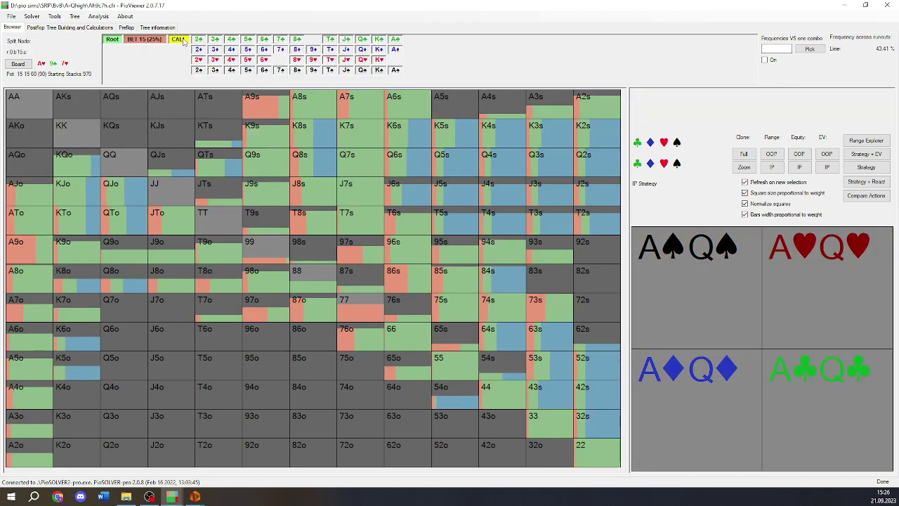
pyautogui.moveTo(195, 496)
pyautogui.moveTo(229, 464)
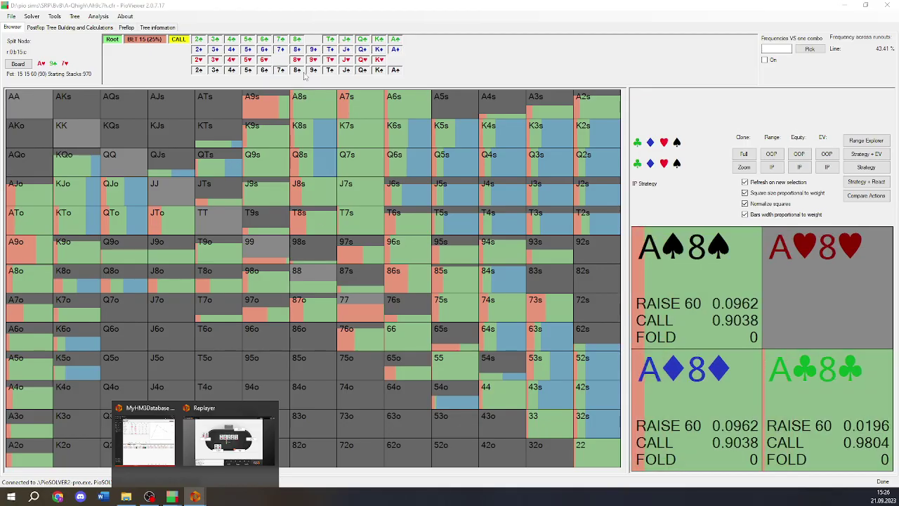
pyautogui.click(347, 71)
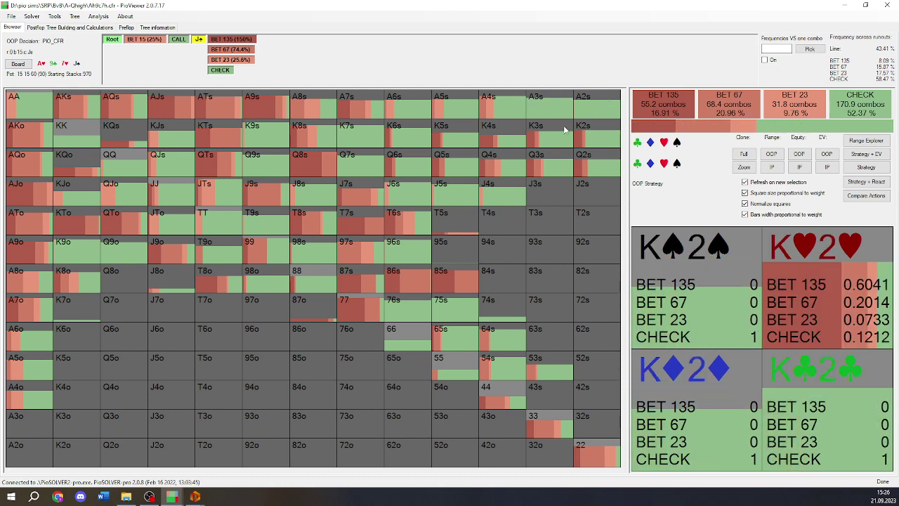
# Follow the out-of-position CHECK on the J♠ turn and compare the responses to BET 67 (74.4%) and BET 135 (150%).
pyautogui.click(222, 70)
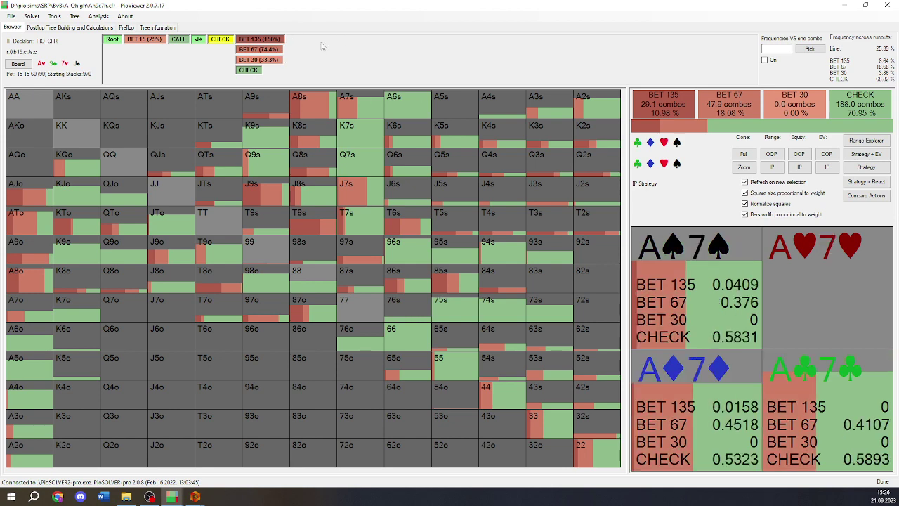
pyautogui.click(268, 51)
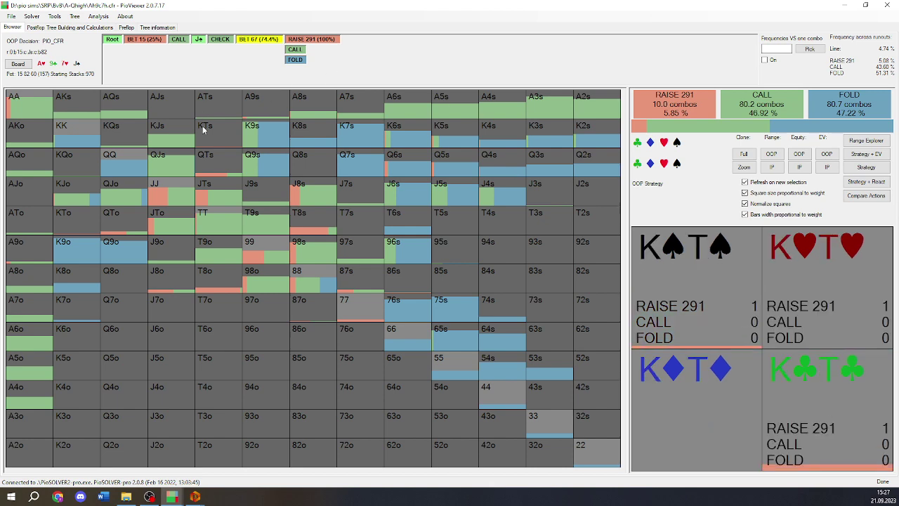
pyautogui.click(226, 41)
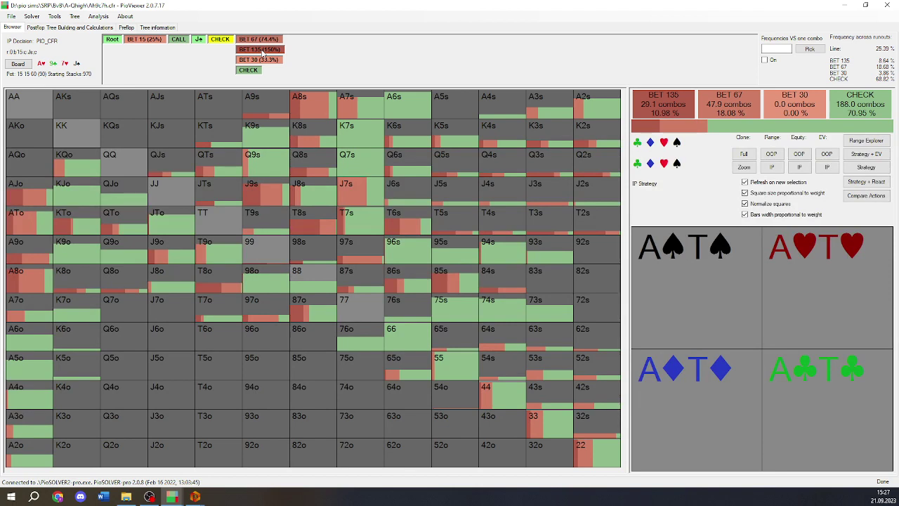
pyautogui.click(260, 50)
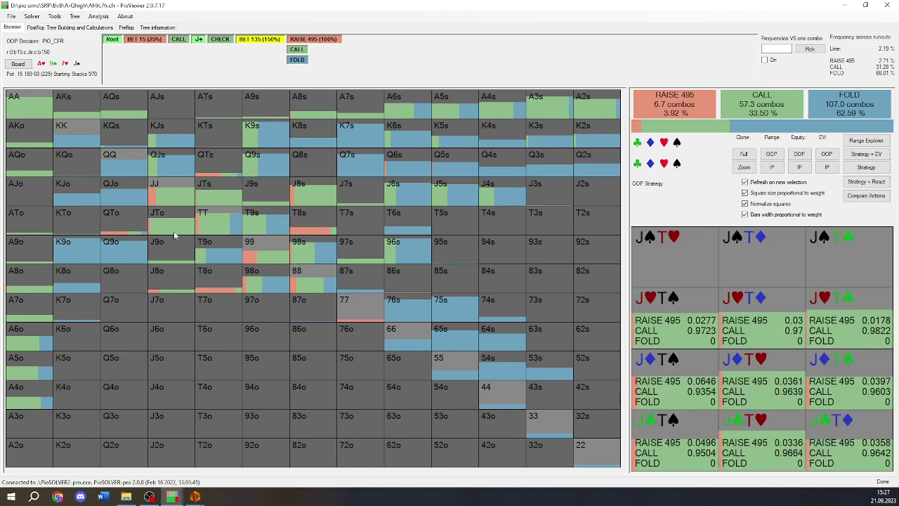
# Return to the turn CHECK, follow BET 67 (74.4%) and CALL, and choose the 5♦ river.
pyautogui.click(220, 40)
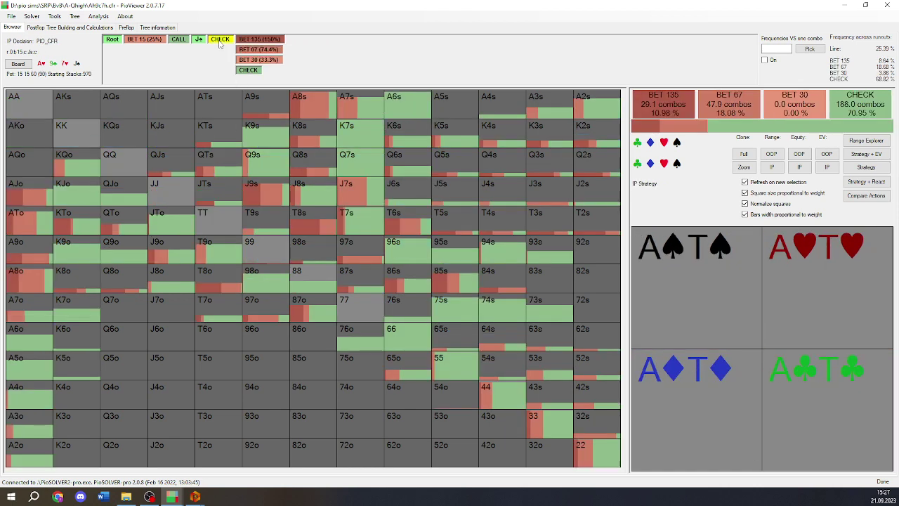
pyautogui.click(265, 50)
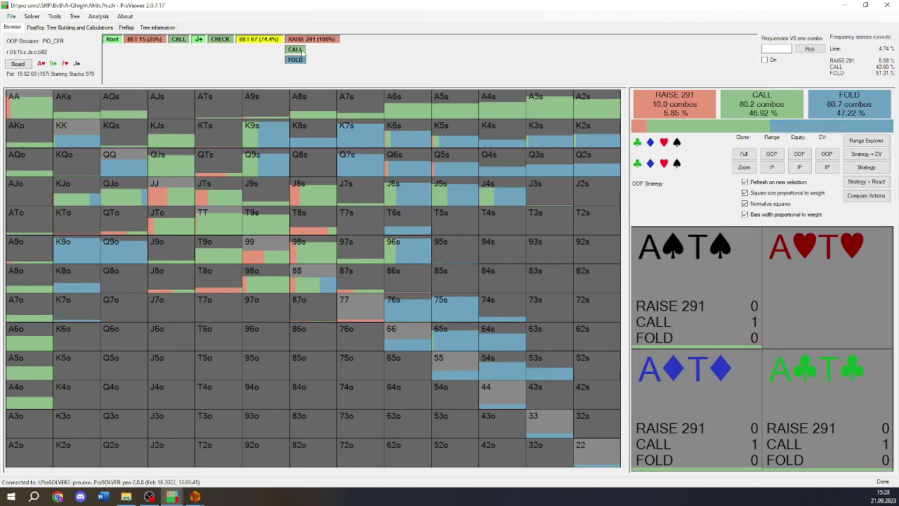
pyautogui.click(295, 50)
pyautogui.moveTo(195, 496)
pyautogui.click(225, 461)
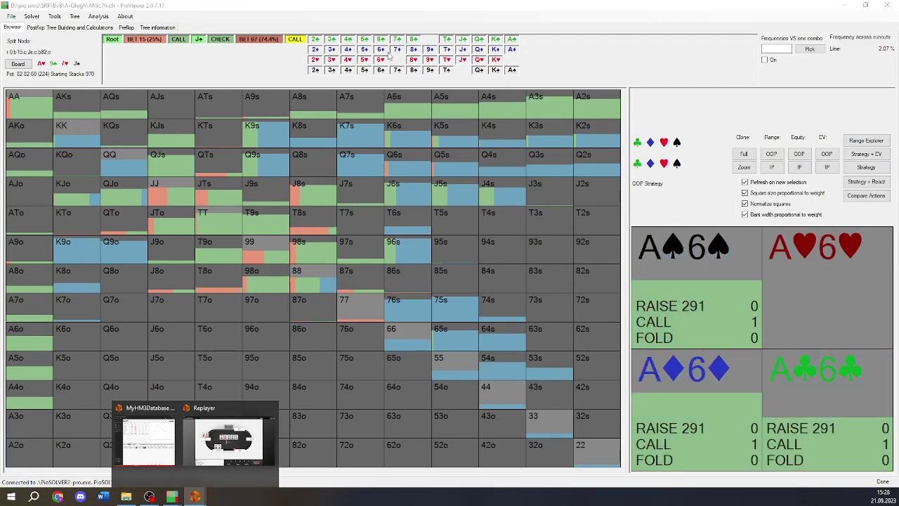
pyautogui.click(365, 50)
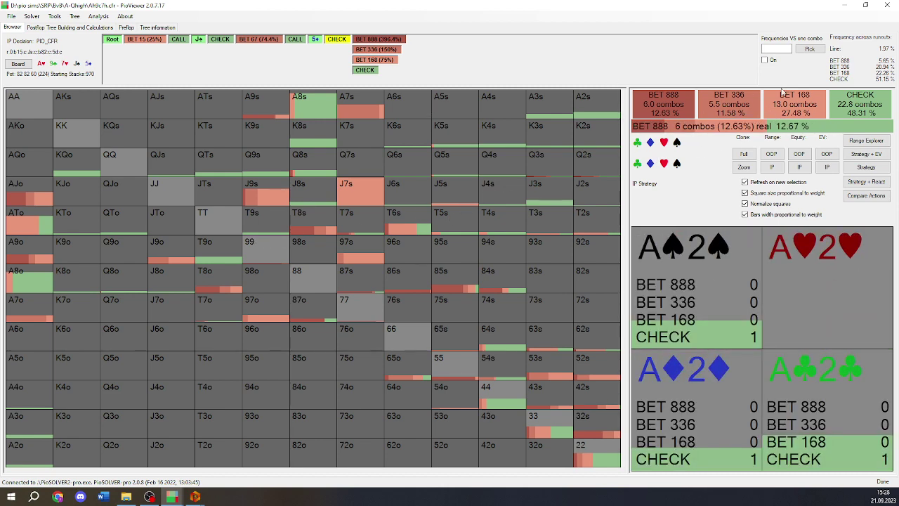
# After the CHECK on the 5♦ river, compare the responses to BET 336 (150%), BET 168 (75%) and BET 888 (396.4%).
pyautogui.click(377, 49)
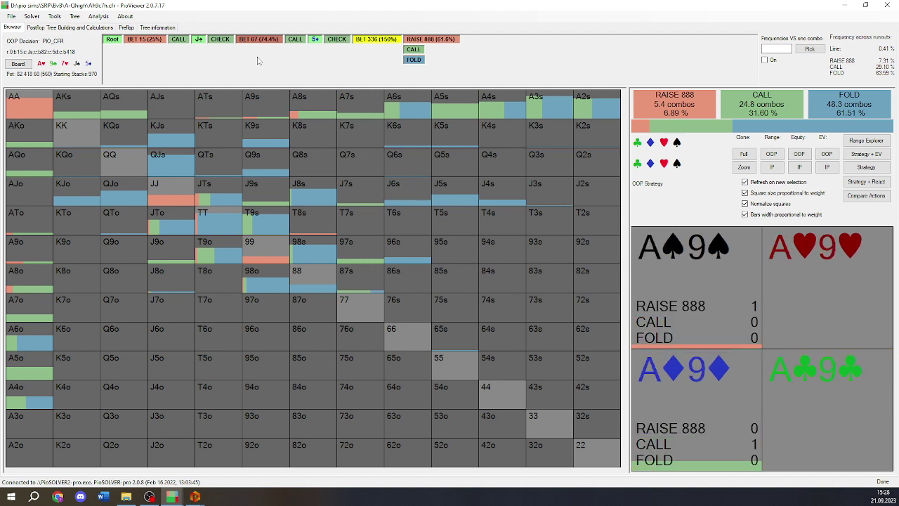
pyautogui.click(335, 41)
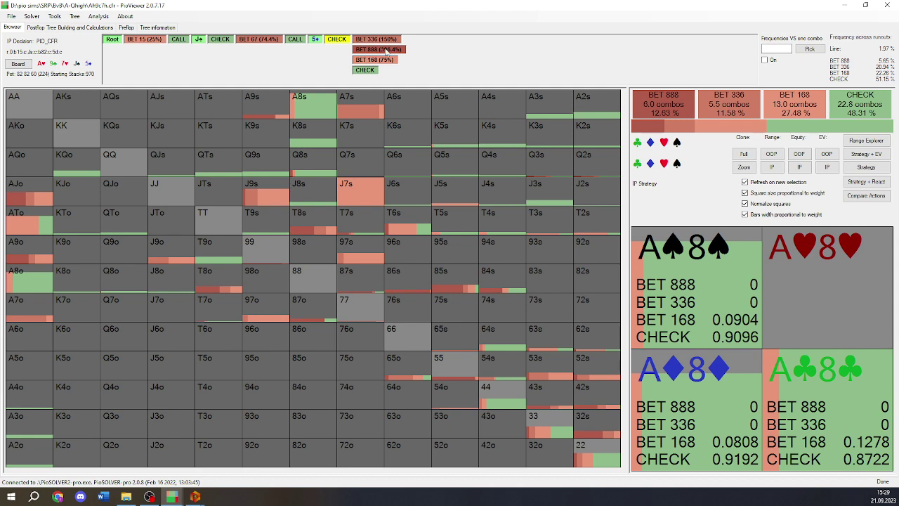
pyautogui.click(388, 59)
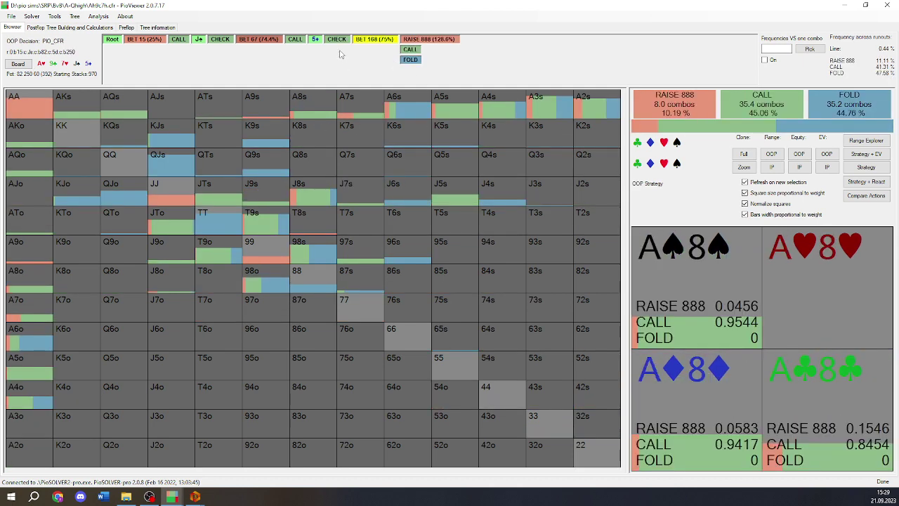
pyautogui.click(338, 39)
pyautogui.click(378, 50)
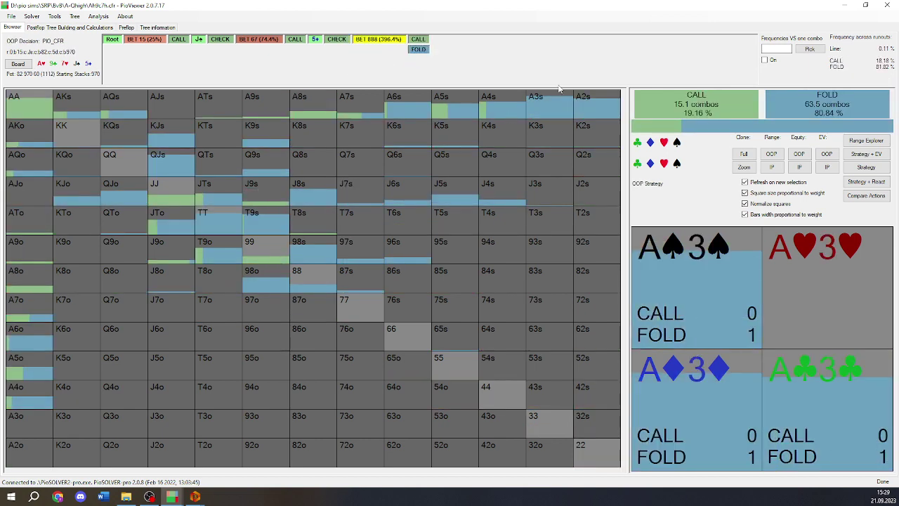